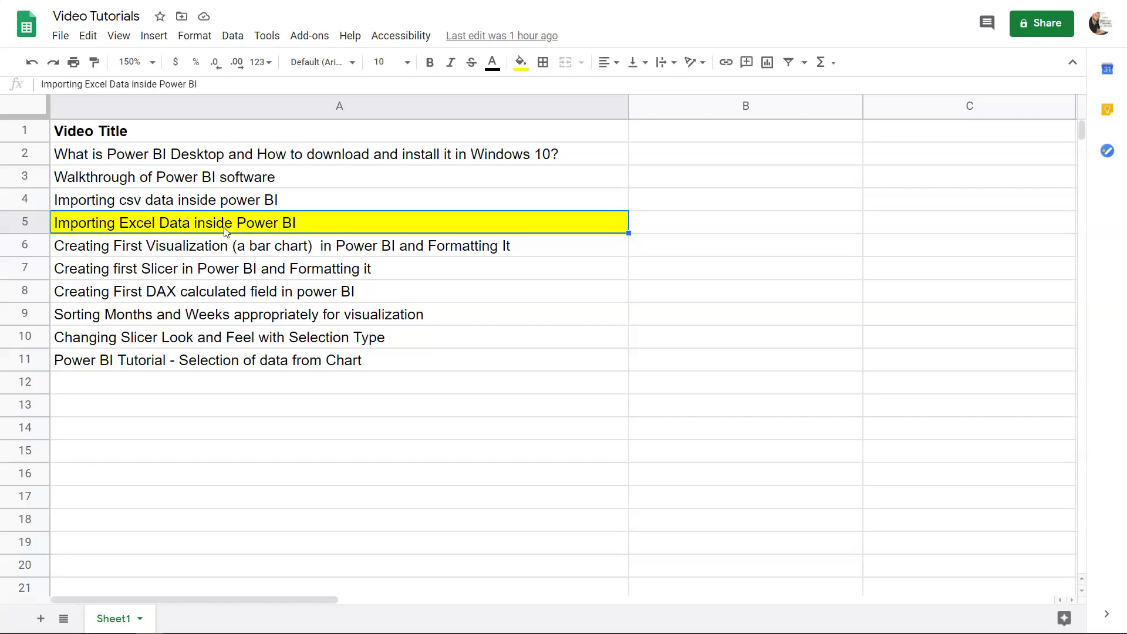
Review the 'Importing Excel Data' tutorial title in the Google Sheets list.
key(Right)
key(Left)
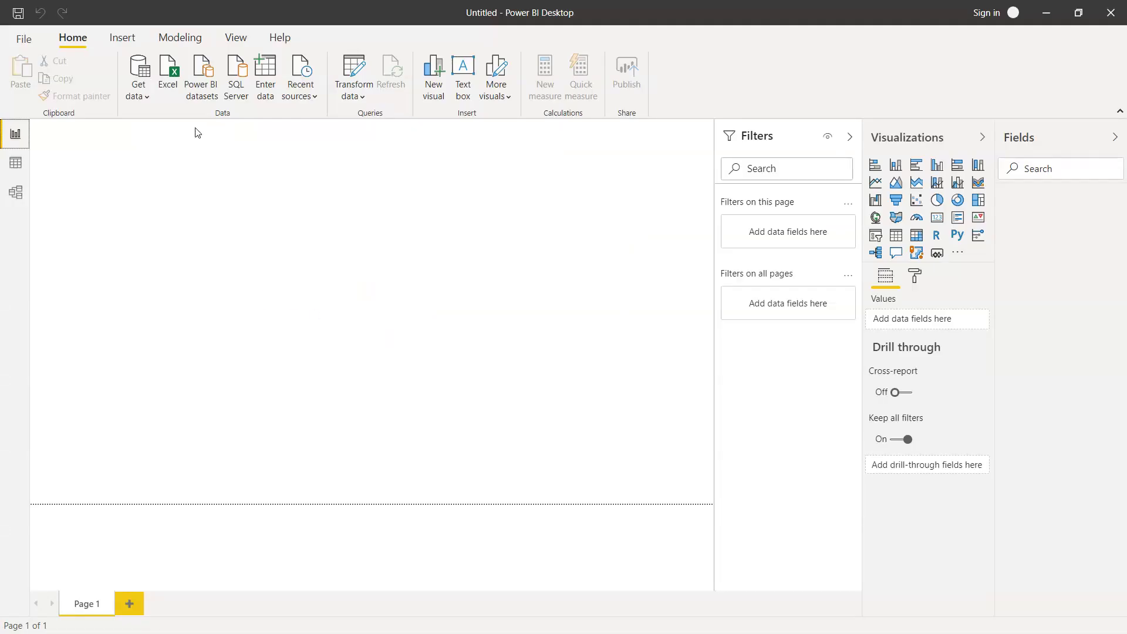
Pick the Sample - Superstore Sales workbook as an Excel data source in Power BI.
click(169, 93)
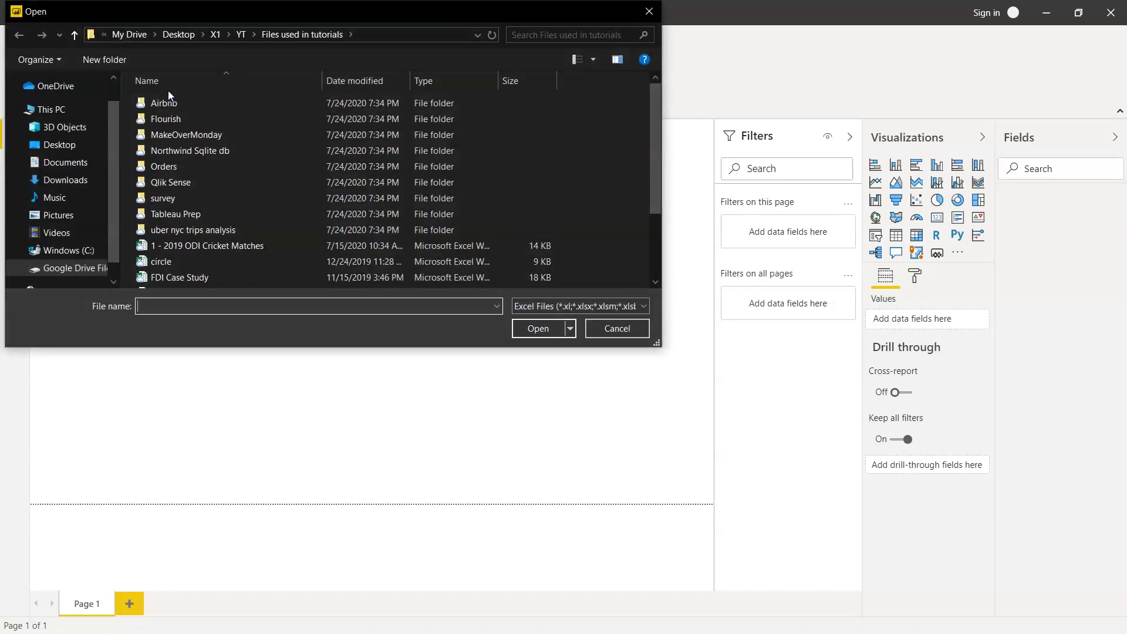
scroll(201, 235, down, 2)
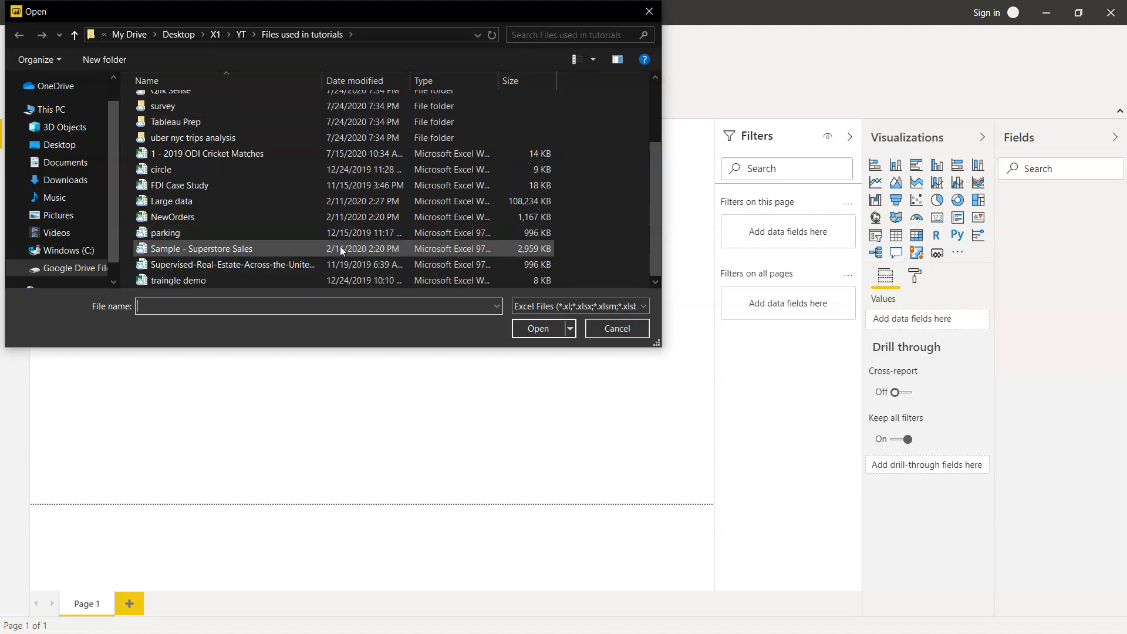
click(238, 251)
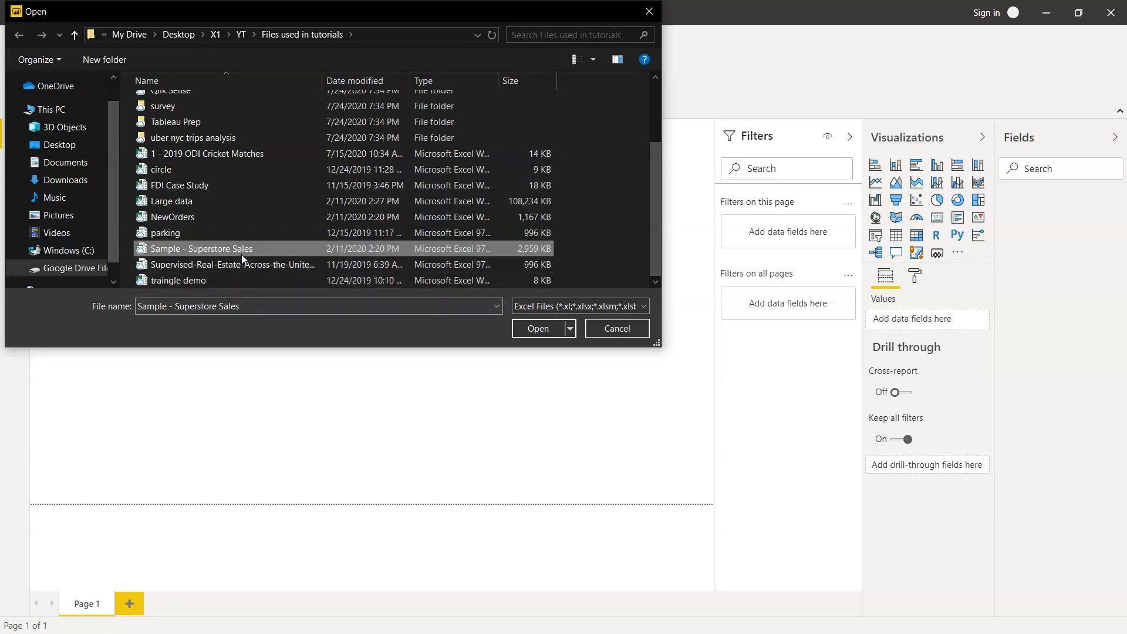
click(531, 329)
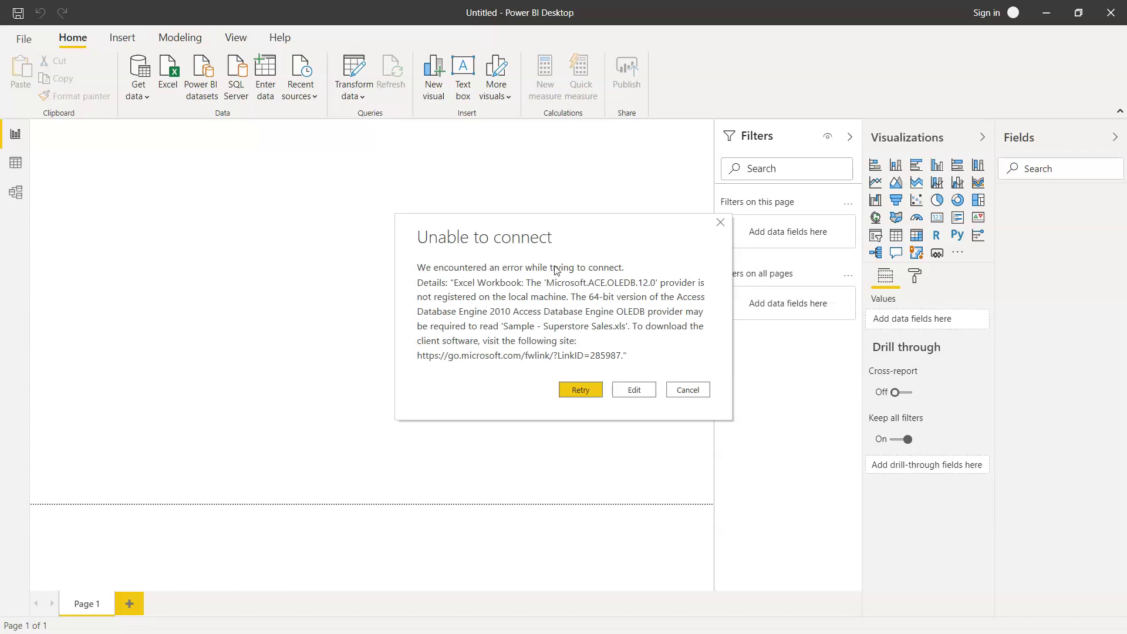
Dismiss the 'Unable to connect' error about the missing Microsoft.ACE.OLEDB.12.0 provider.
drag(479, 284, 649, 315)
click(648, 315)
click(688, 390)
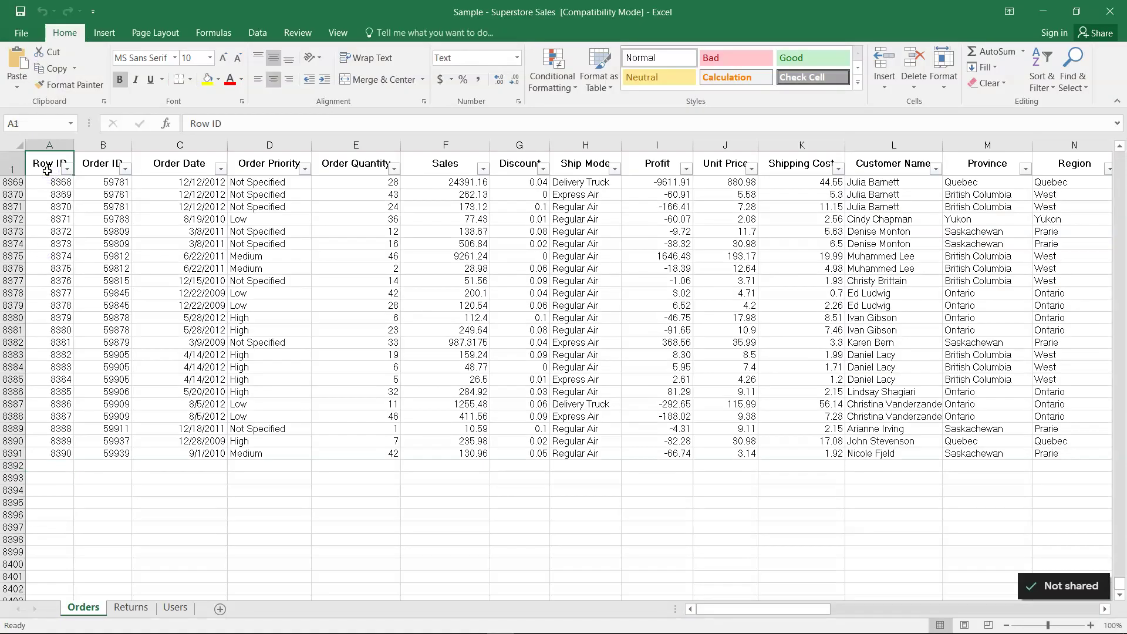
Re-save Sample - Superstore Sales in Excel Workbook format instead of Excel 97-2003.
key(alt+f)
key(a)
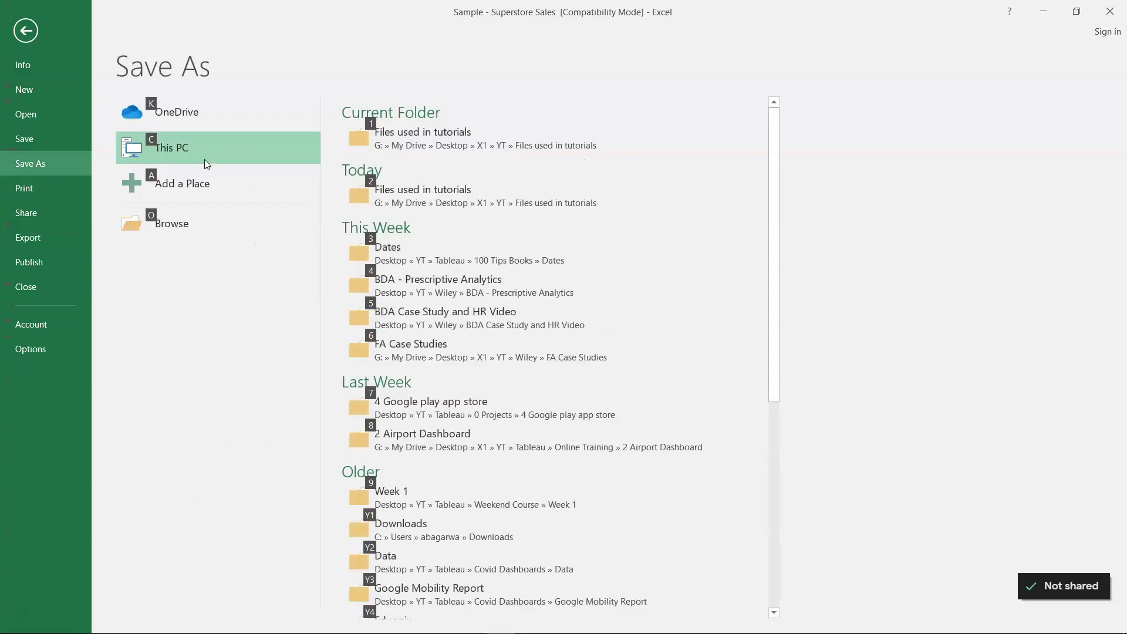
click(185, 151)
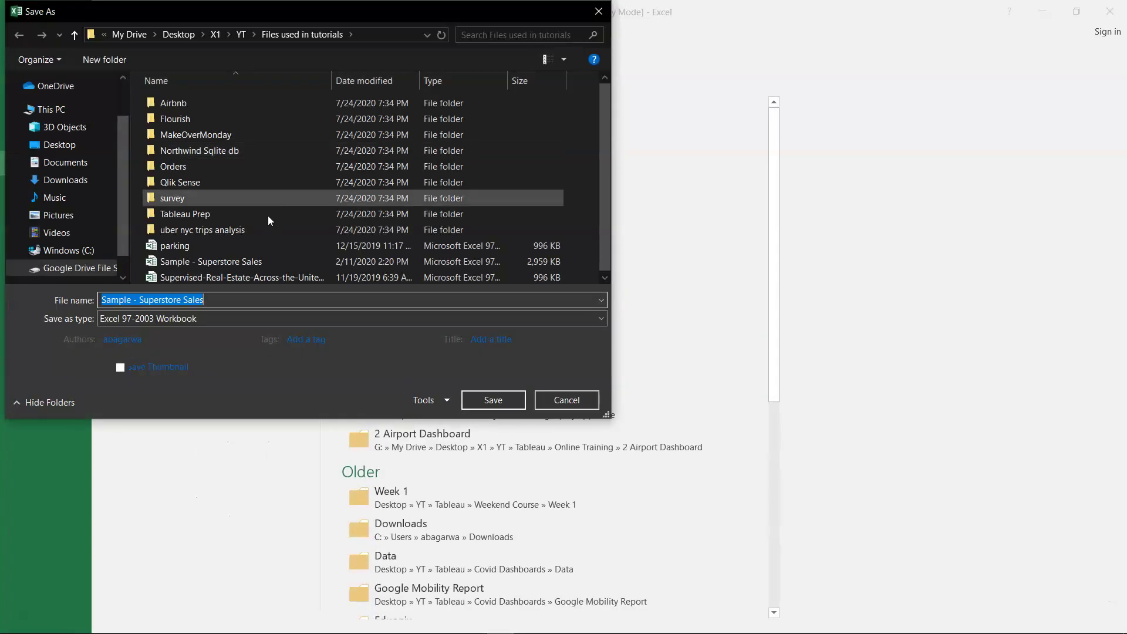
click(256, 320)
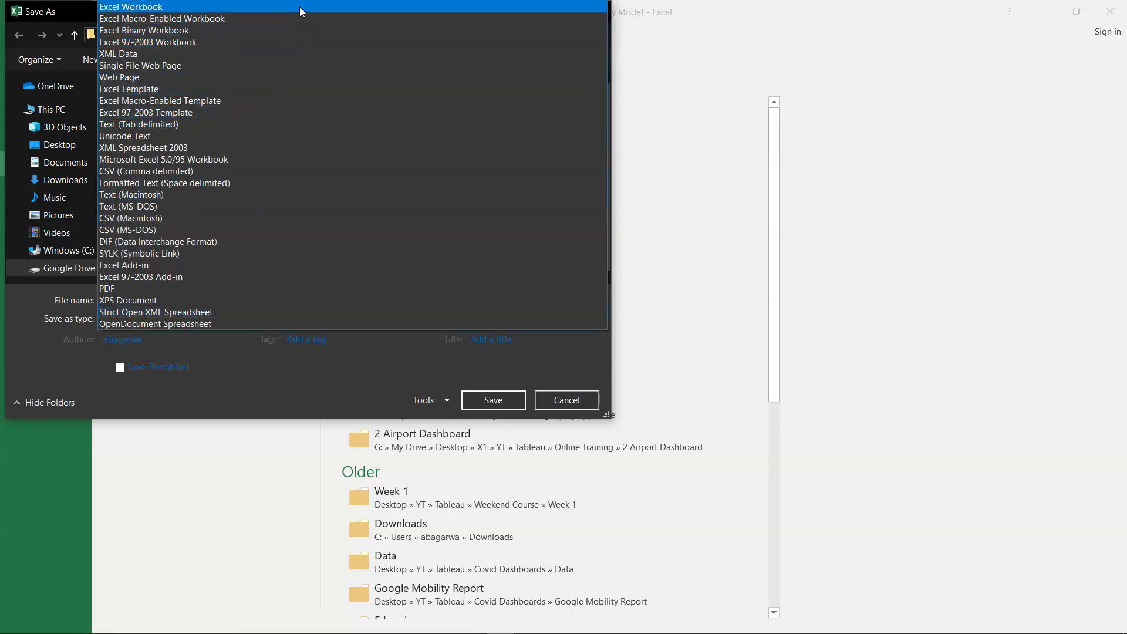
click(299, 6)
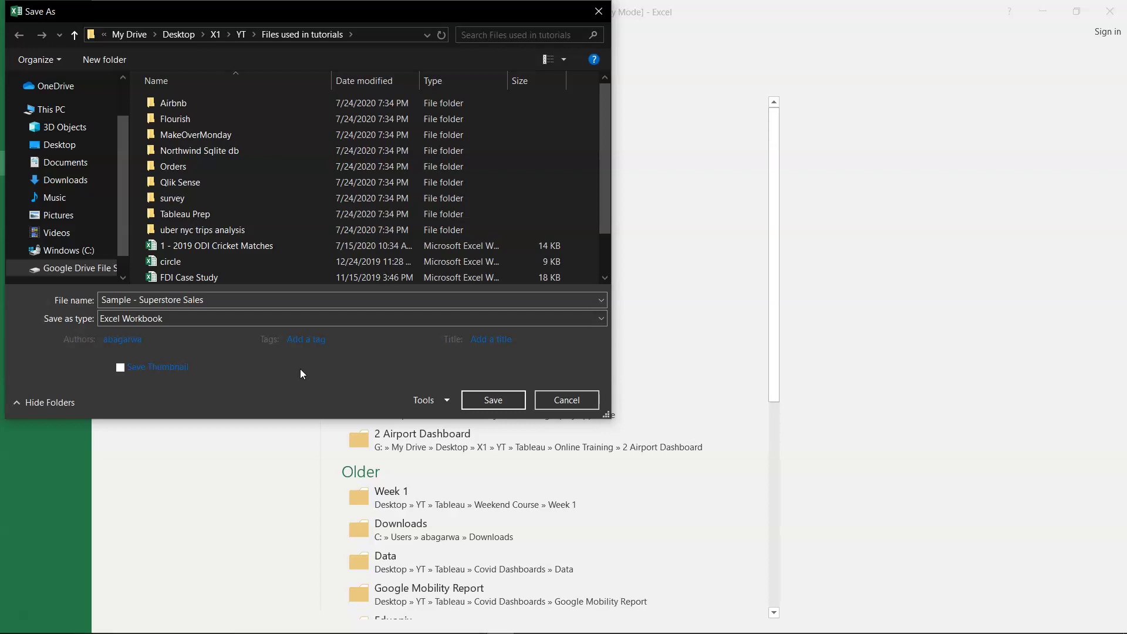
click(494, 400)
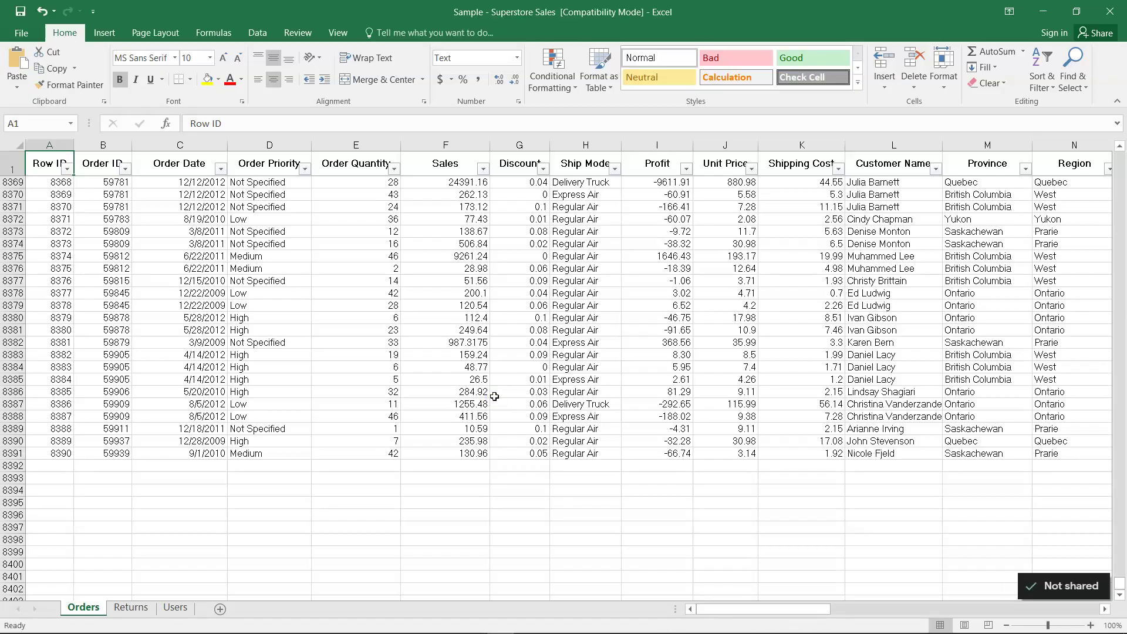
mouse_move(361, 631)
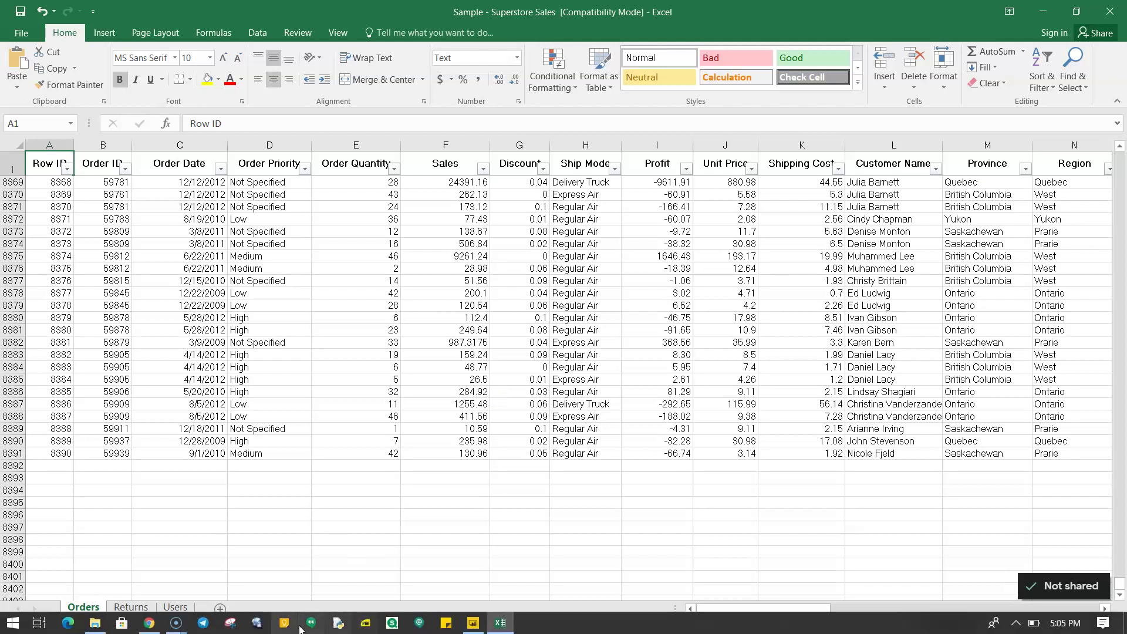
Open the newly saved Sample - Superstore Sales.xlsx as an Excel source in Power BI.
click(473, 622)
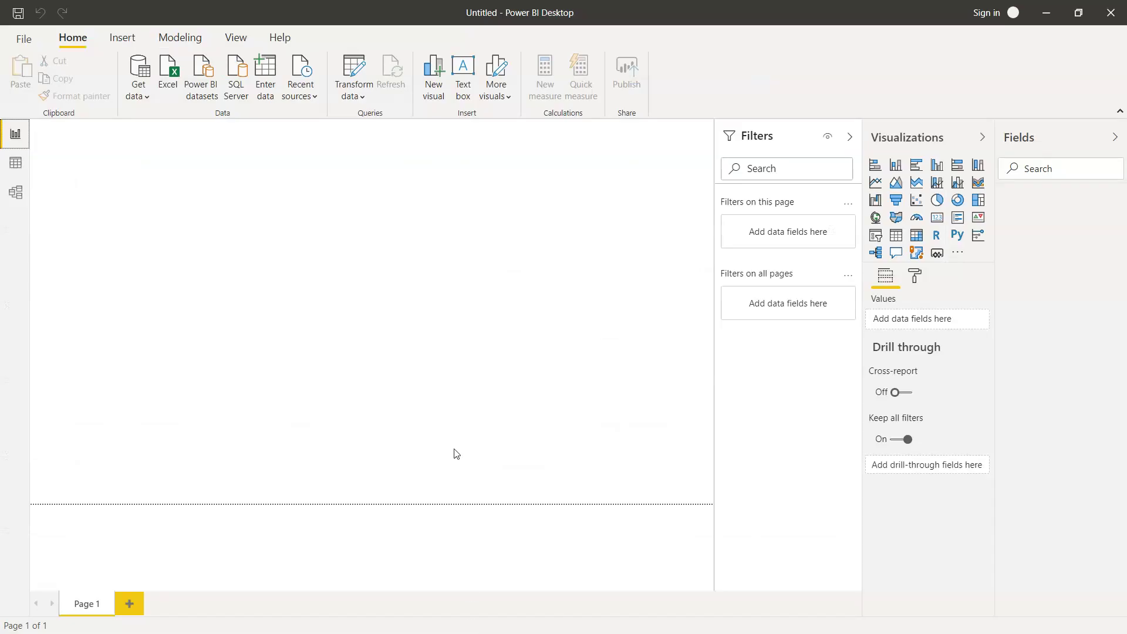
click(168, 76)
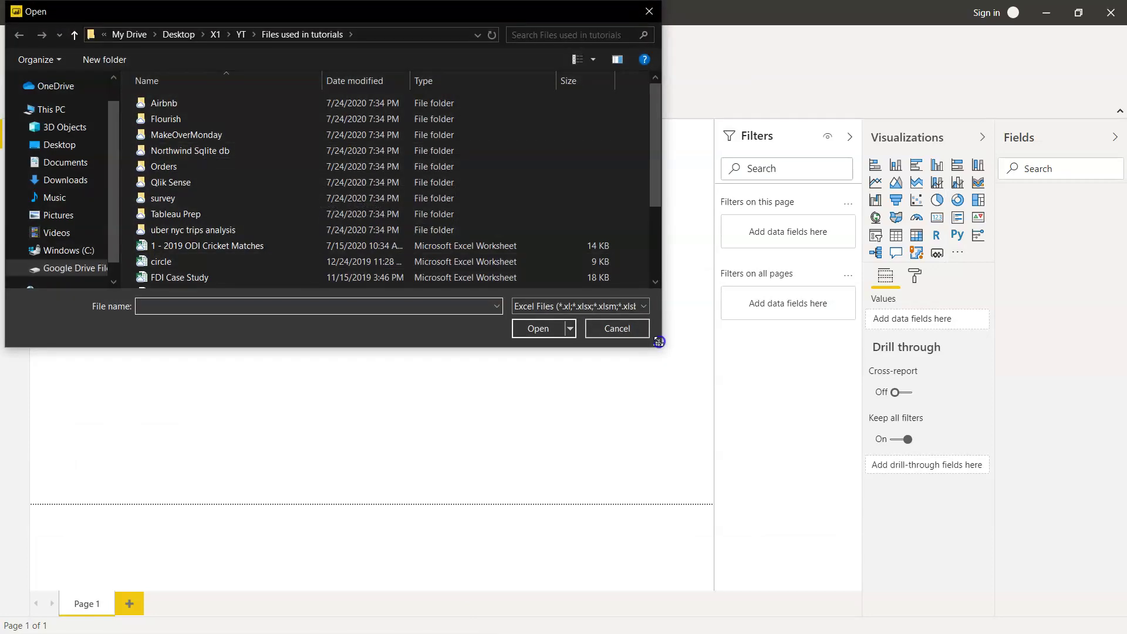
drag(659, 342, 663, 543)
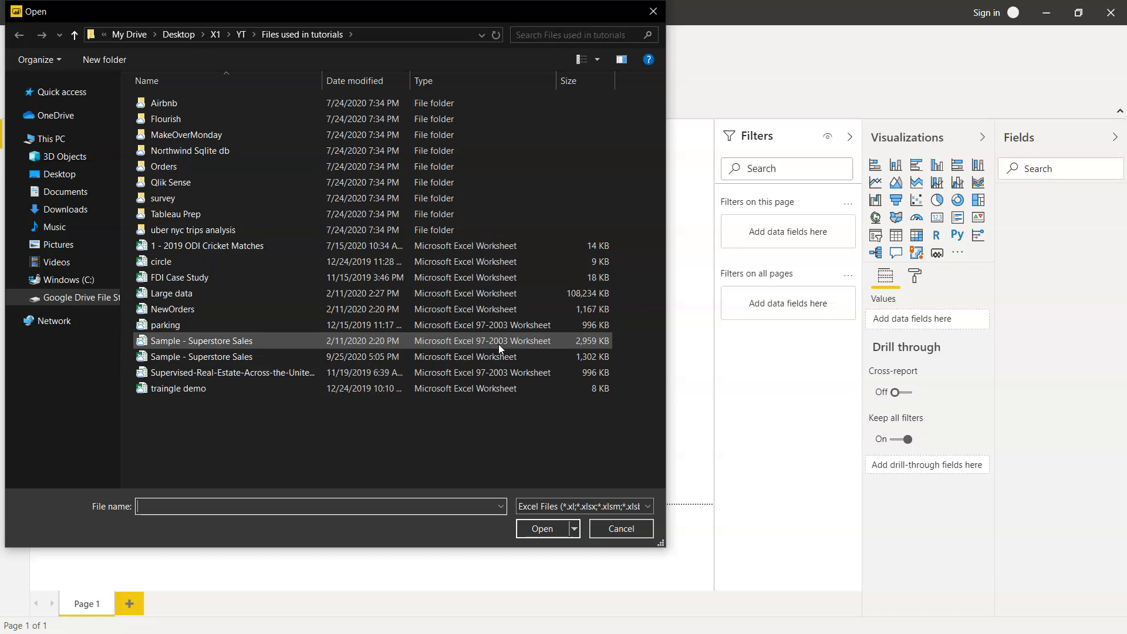
click(462, 362)
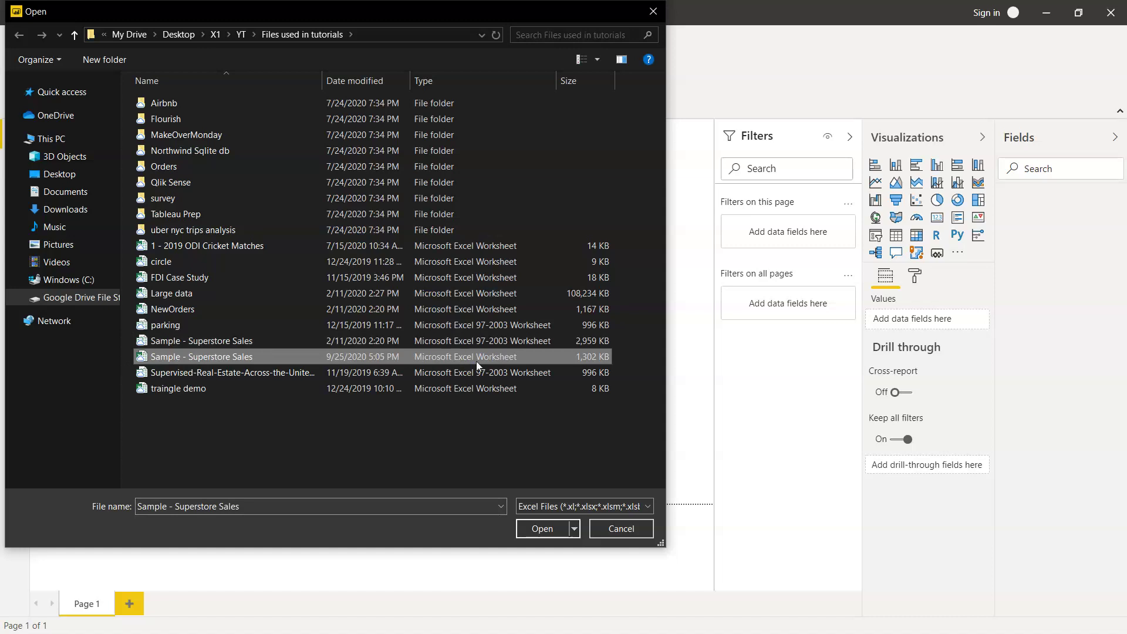
click(542, 529)
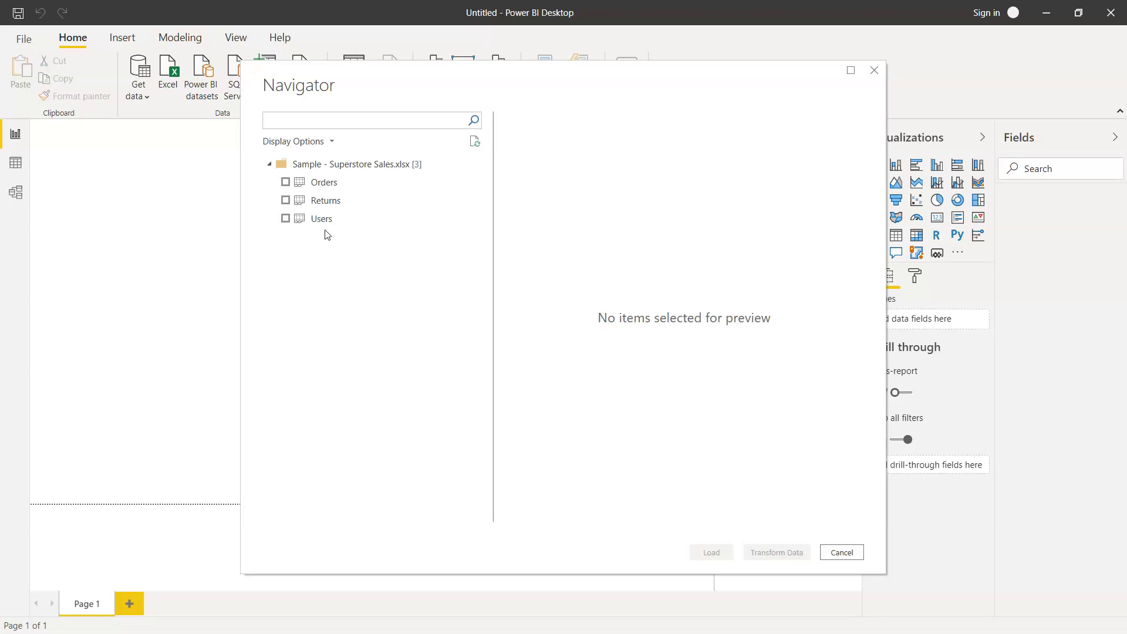
click(286, 183)
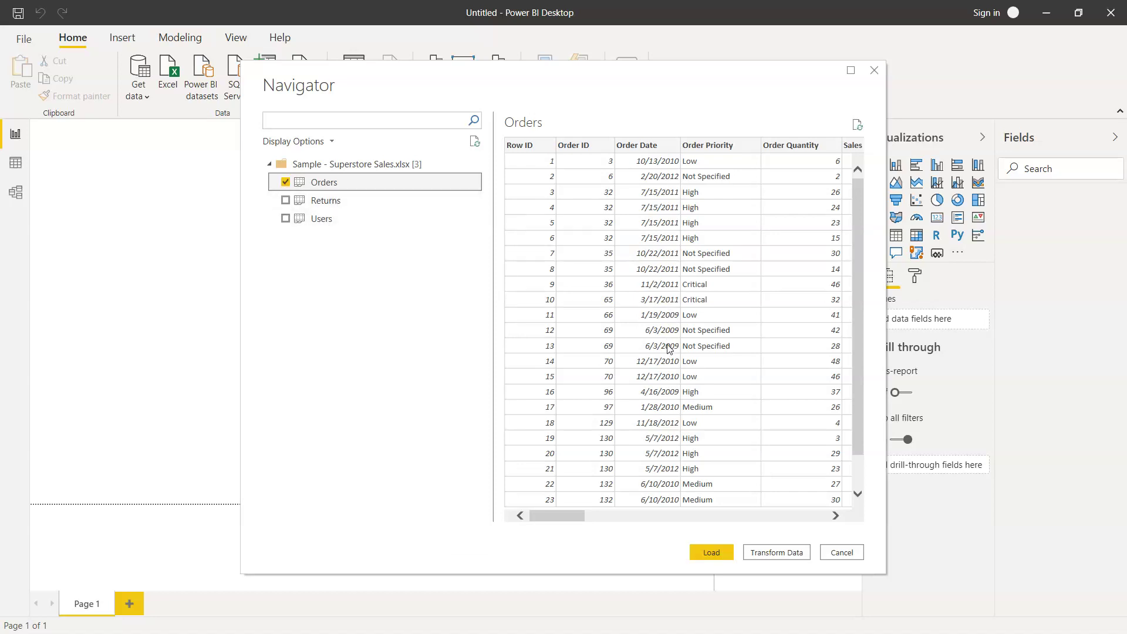
scroll(669, 349, right, 5)
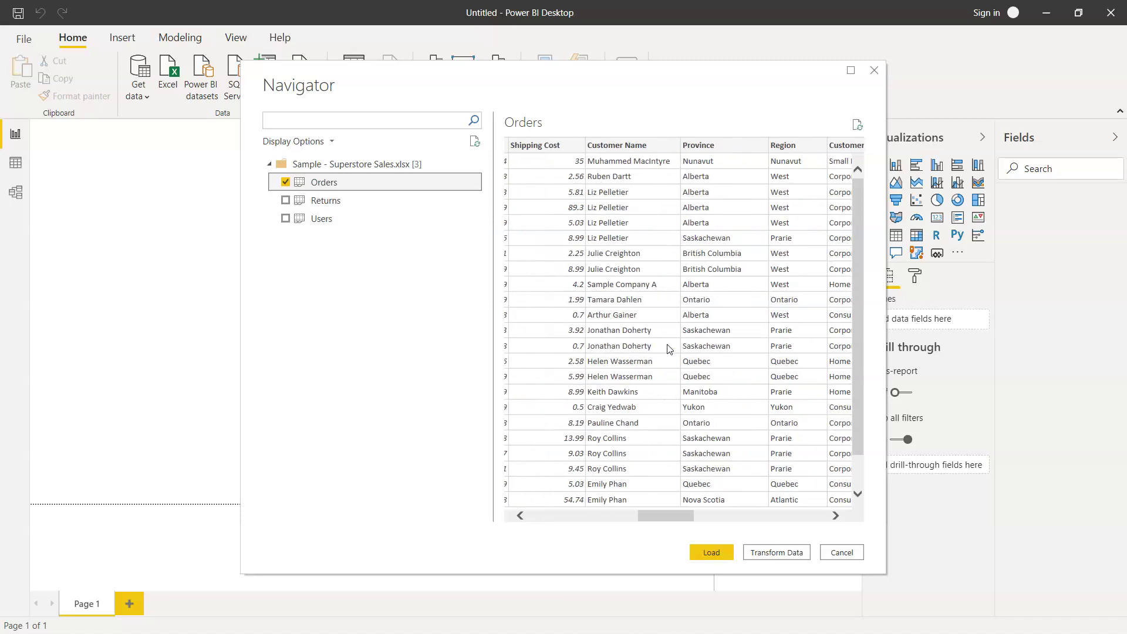
scroll(668, 349, right, 10)
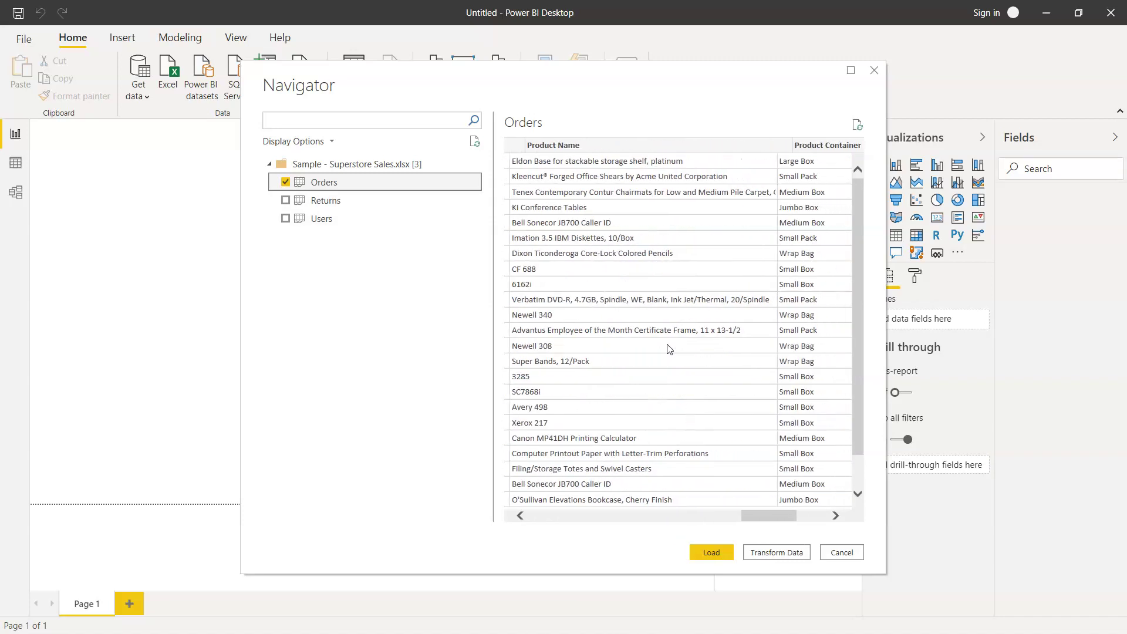
scroll(668, 349, right, 3)
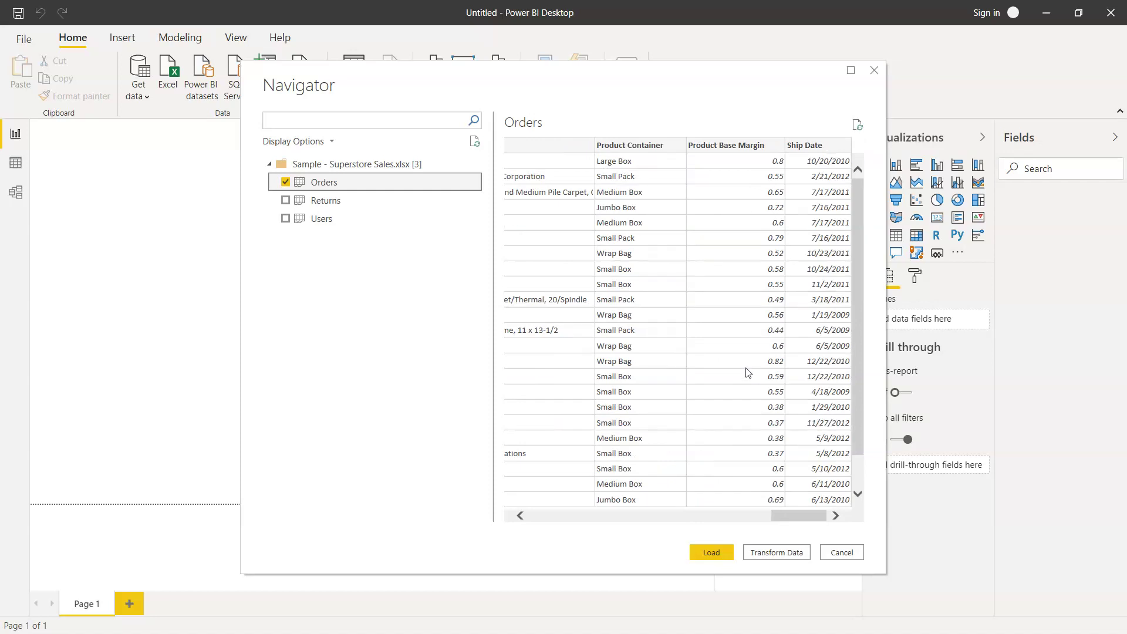
scroll(748, 372, left, 3)
scroll(748, 372, left, 8)
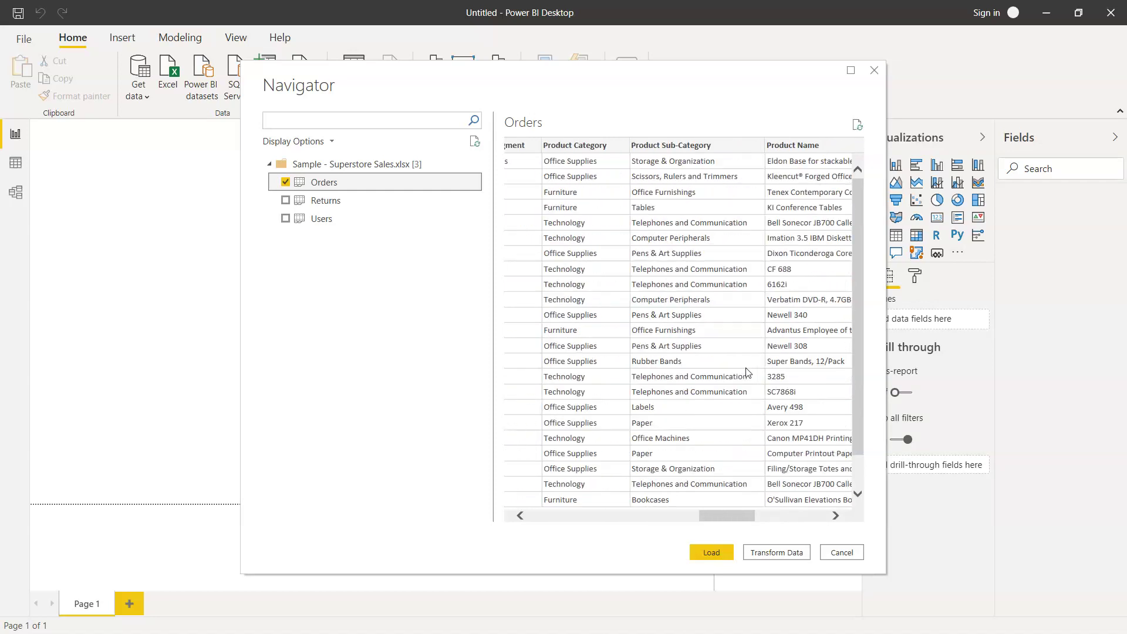
scroll(748, 372, left, 4)
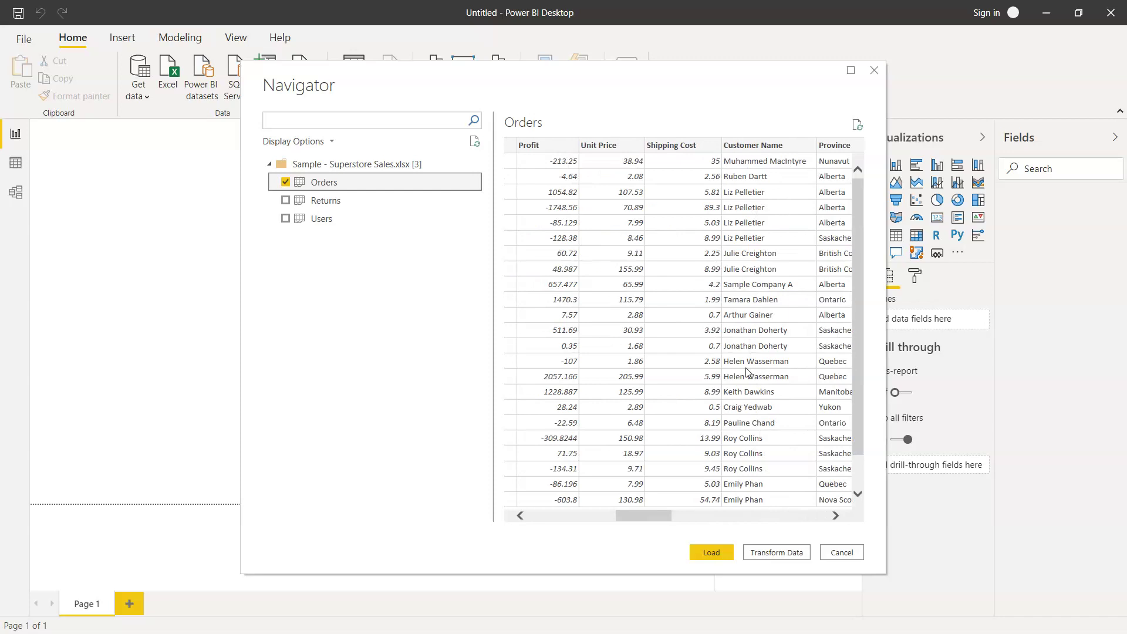
scroll(734, 294, right, 4)
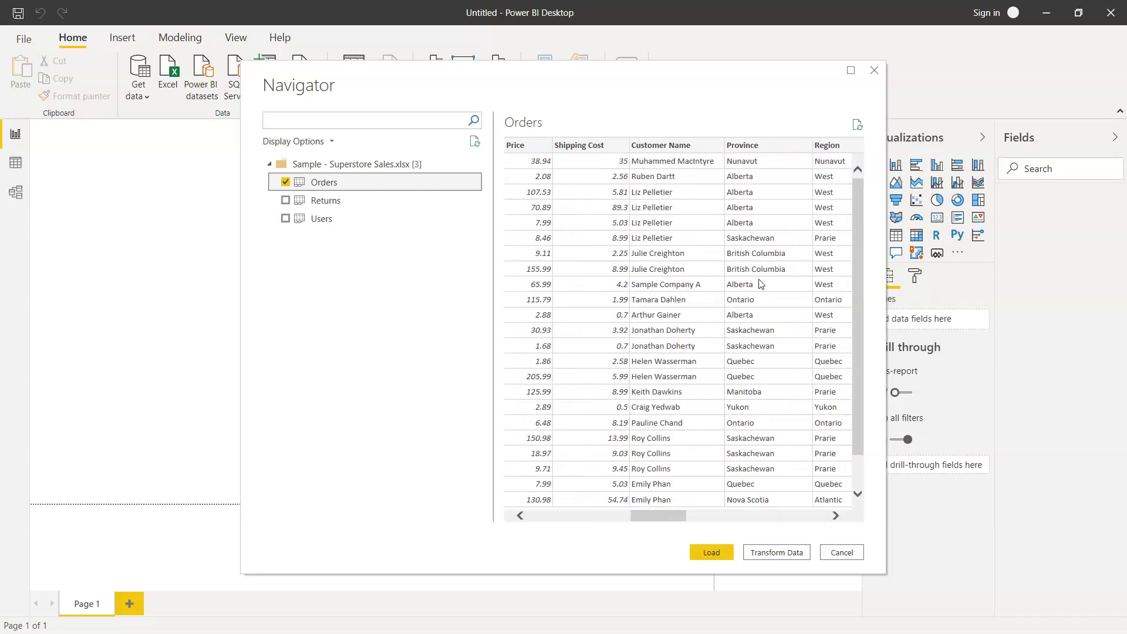
scroll(590, 350, left, 1)
scroll(590, 350, left, 1)
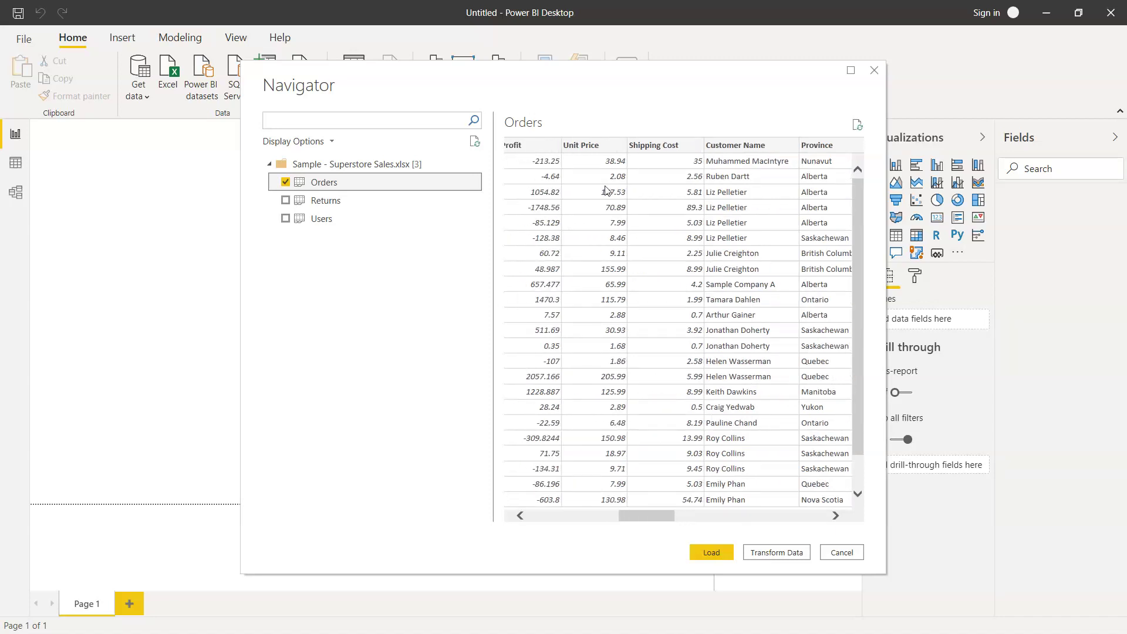
scroll(608, 364, left, 3)
scroll(608, 364, left, 2)
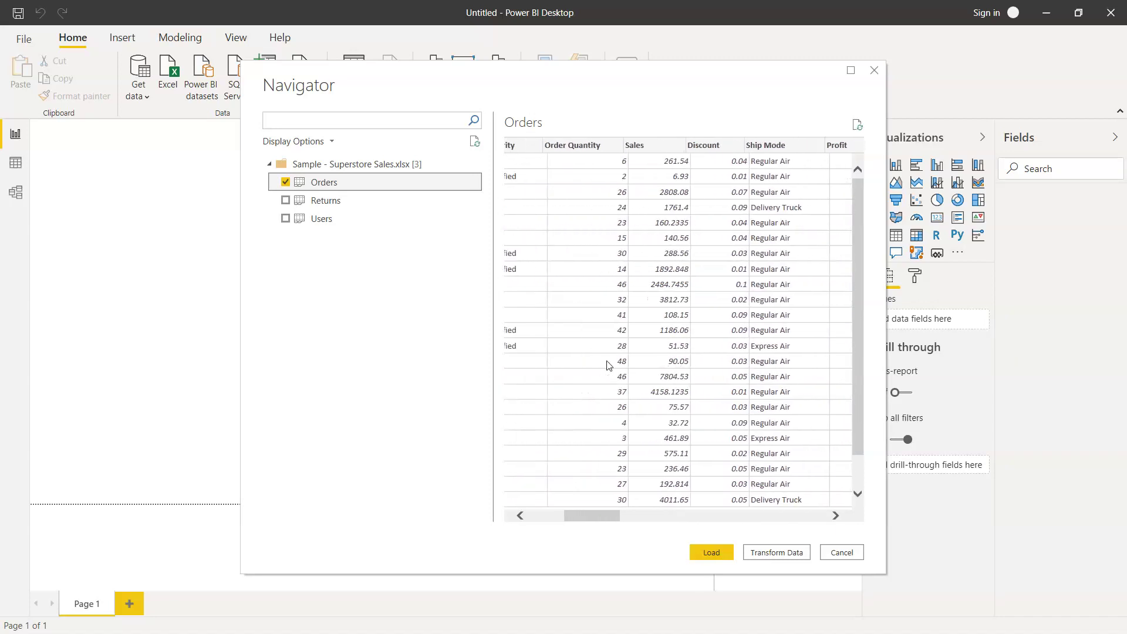
scroll(781, 269, left, 3)
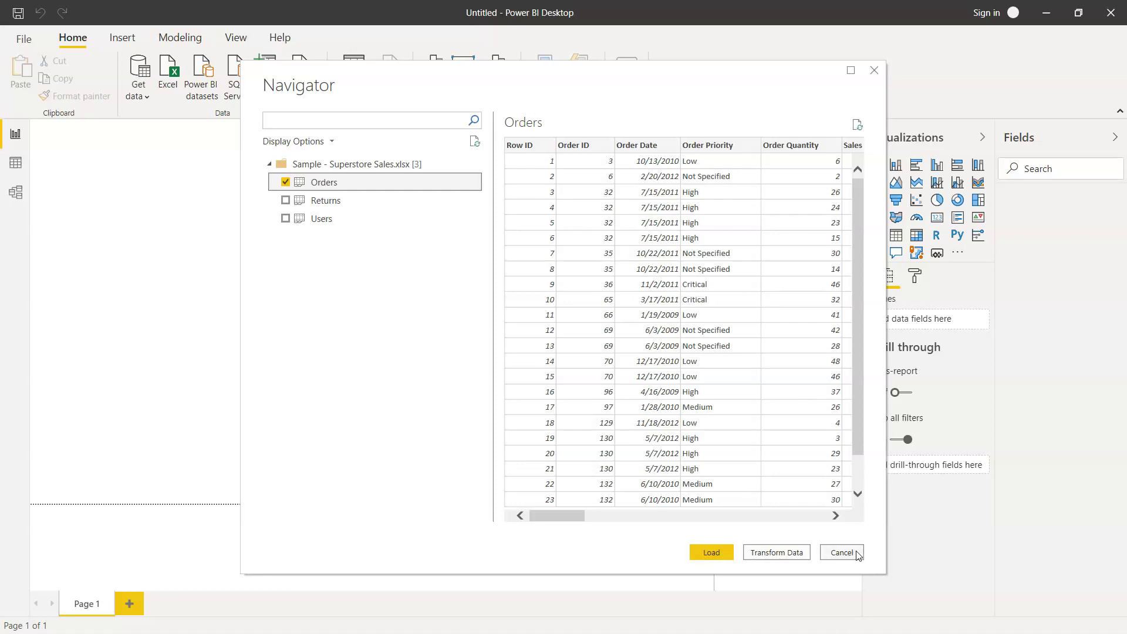
Load the Orders table and view its rows in Data view.
click(712, 553)
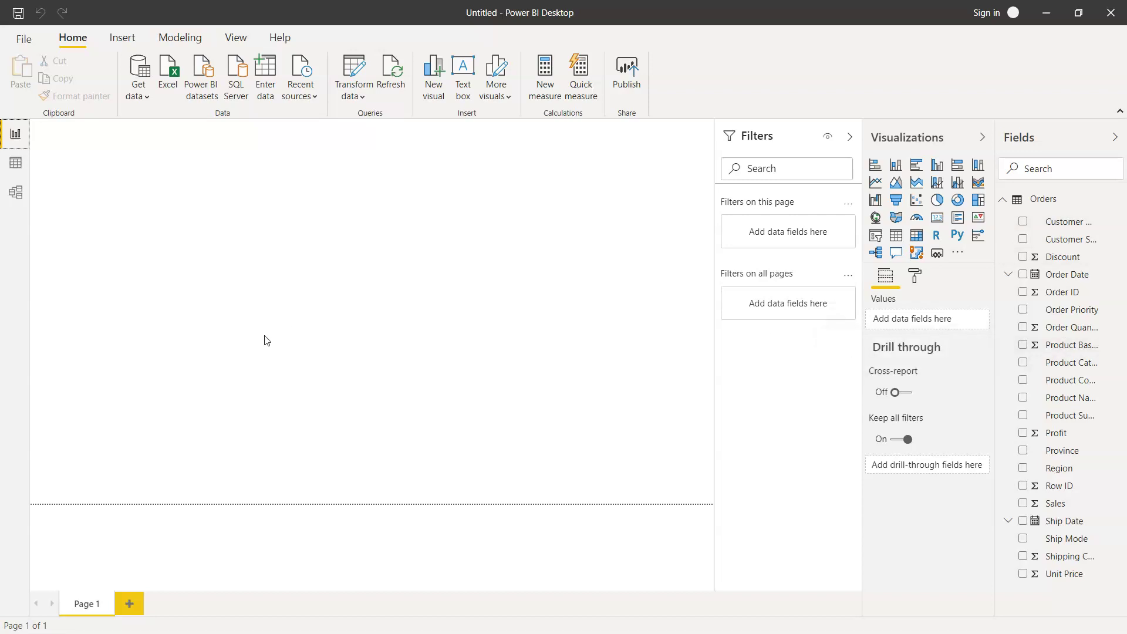
click(19, 168)
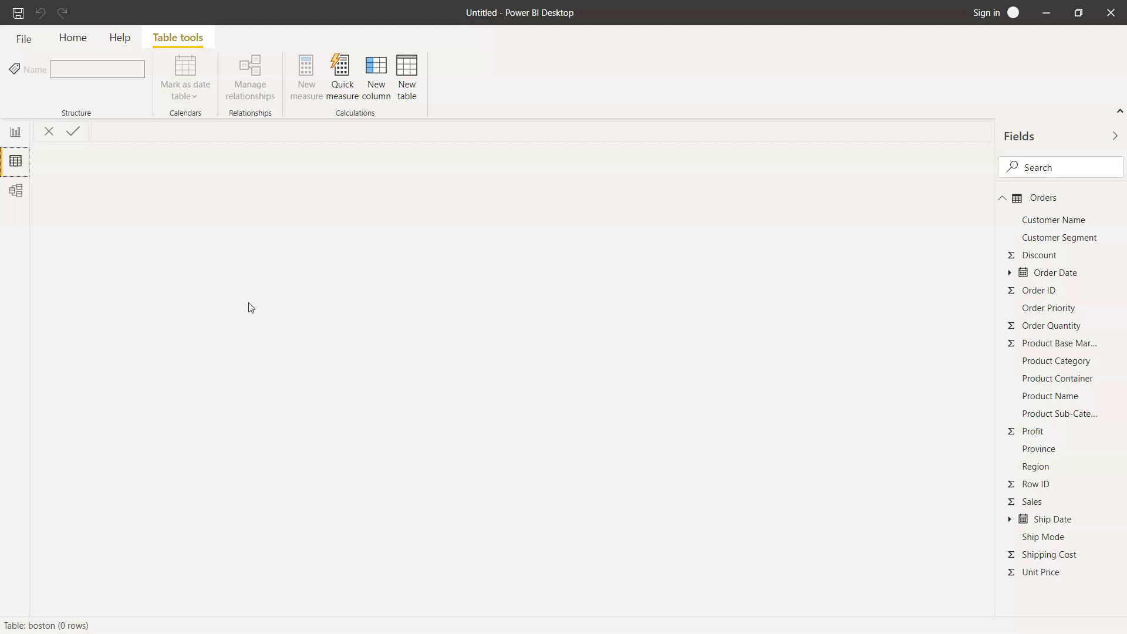
In Model view, select the Orders table and show the Customer Segment field's properties.
click(21, 193)
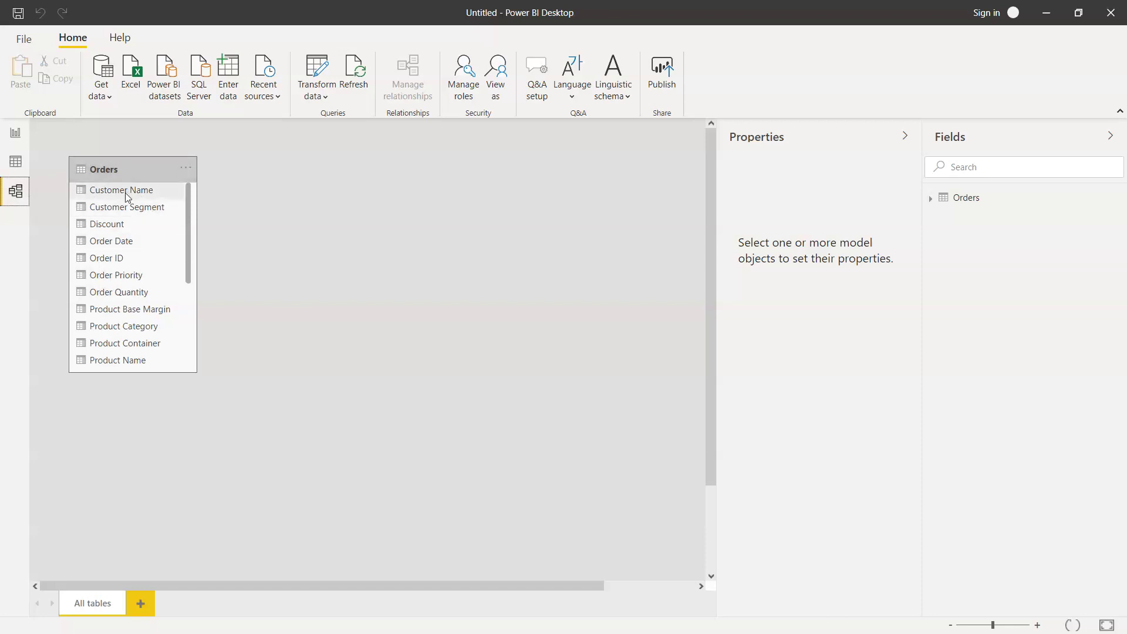
click(184, 252)
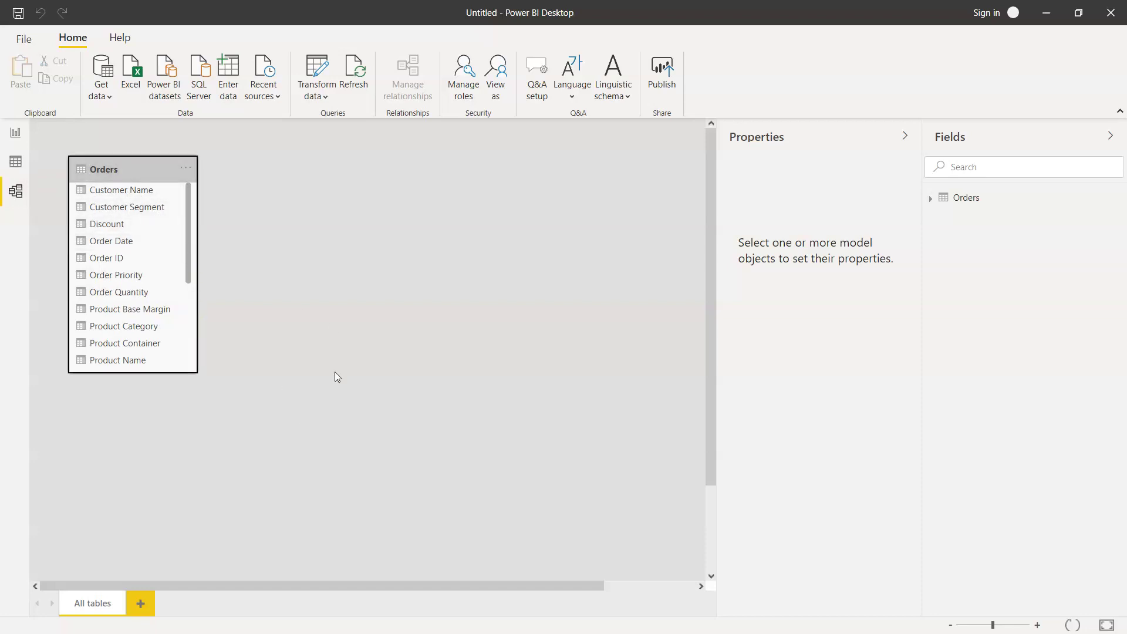
click(168, 208)
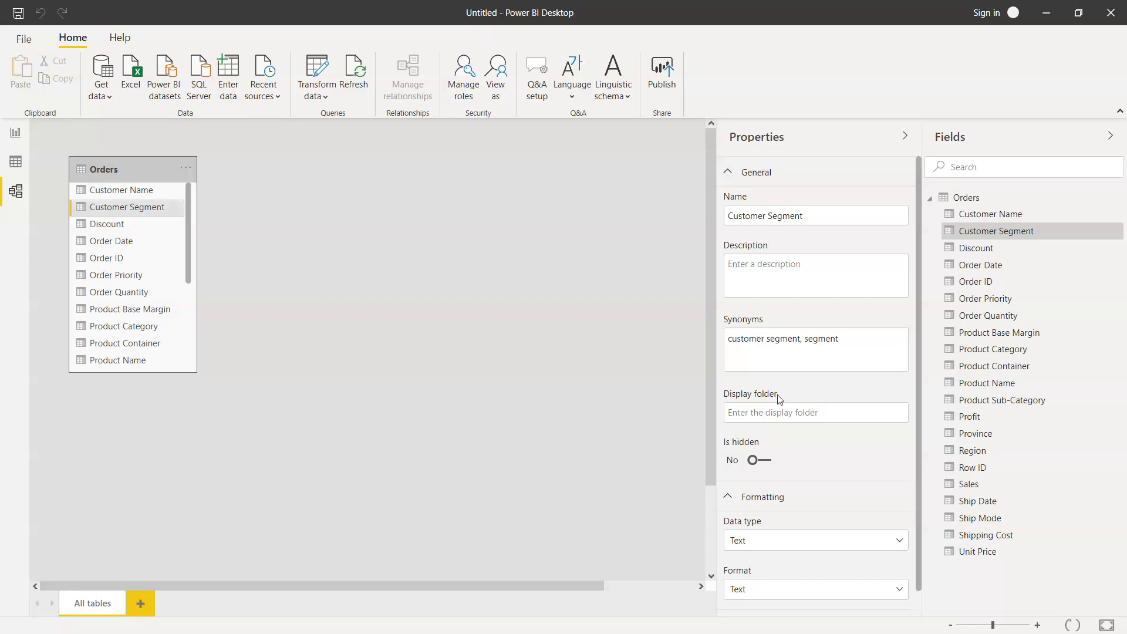
click(786, 276)
scroll(787, 276, down, 1)
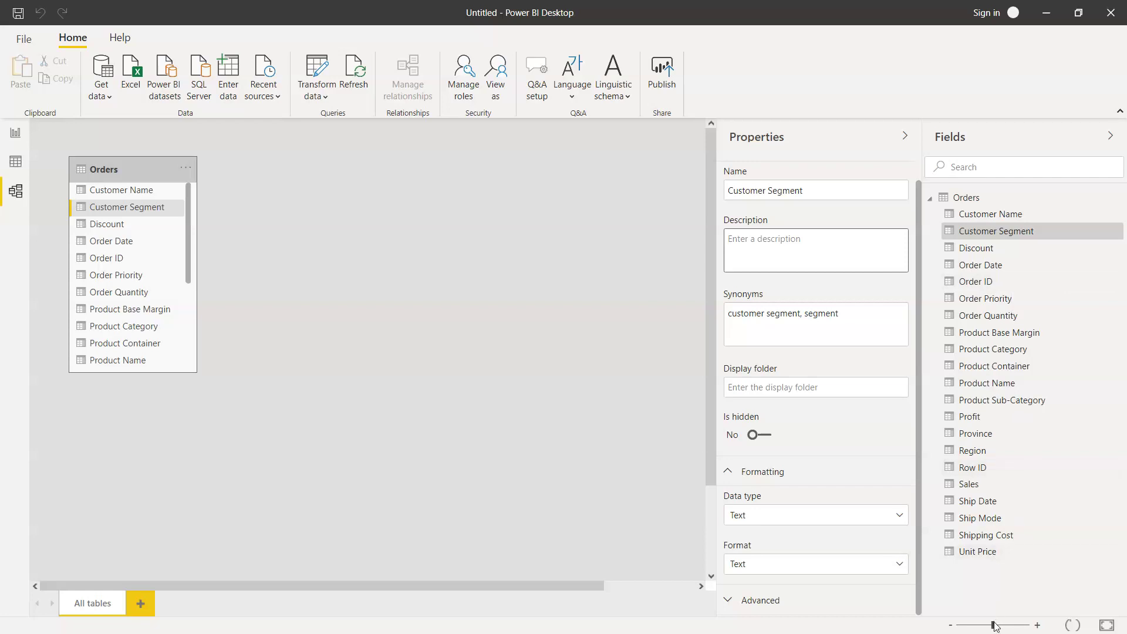
Reset the Orders model diagram layout and go back to the blank Page 1 report.
drag(994, 627, 999, 627)
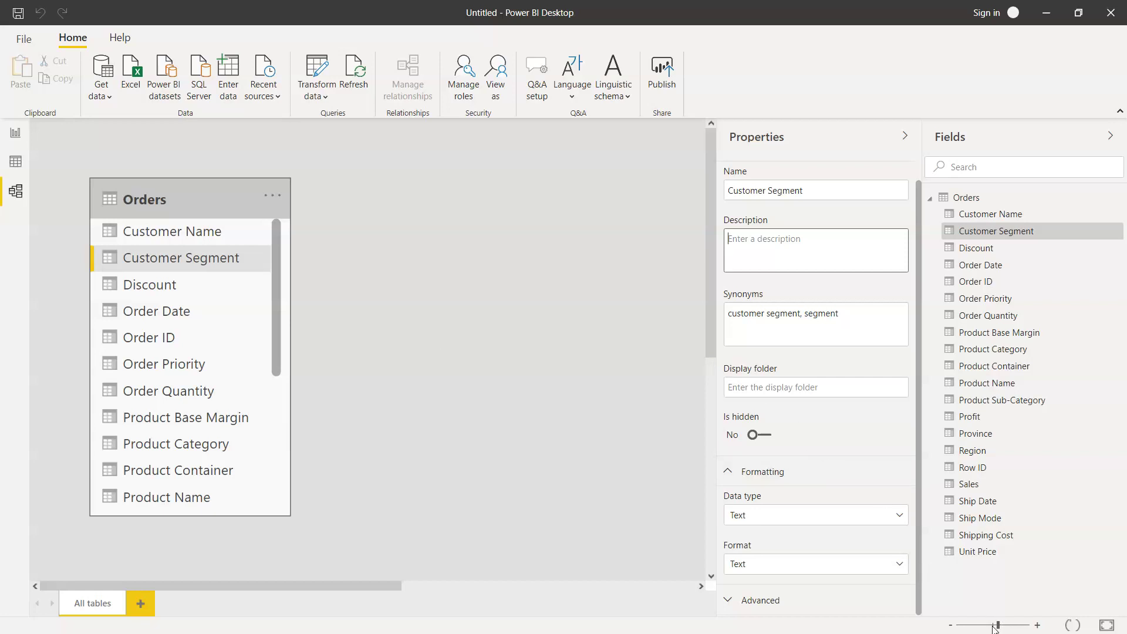
key(Tab)
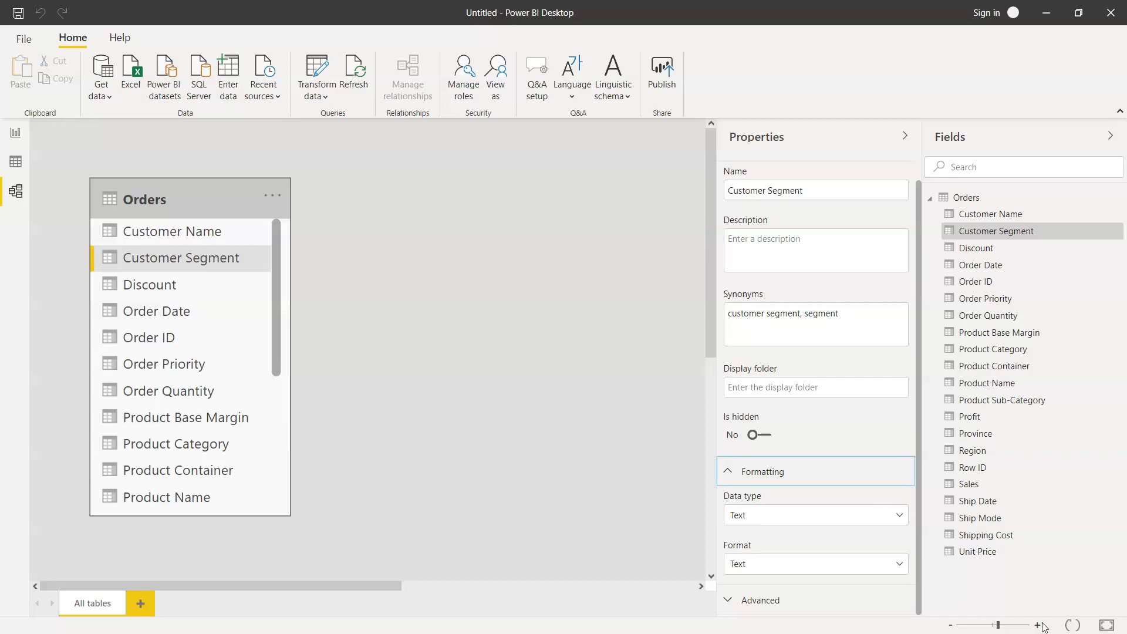
click(1077, 629)
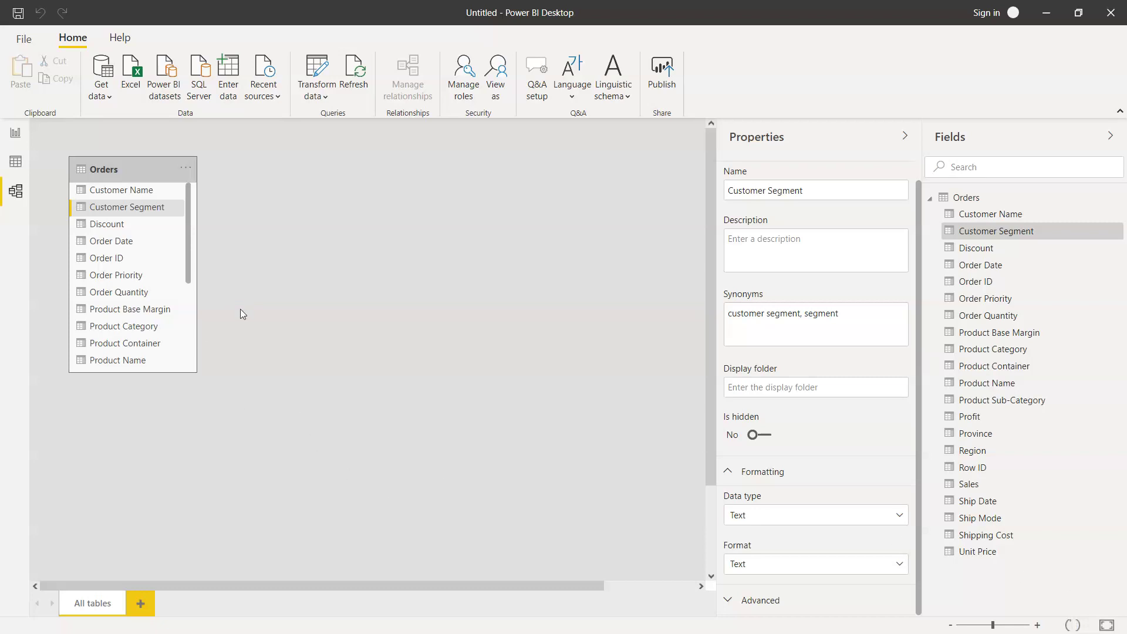
click(16, 134)
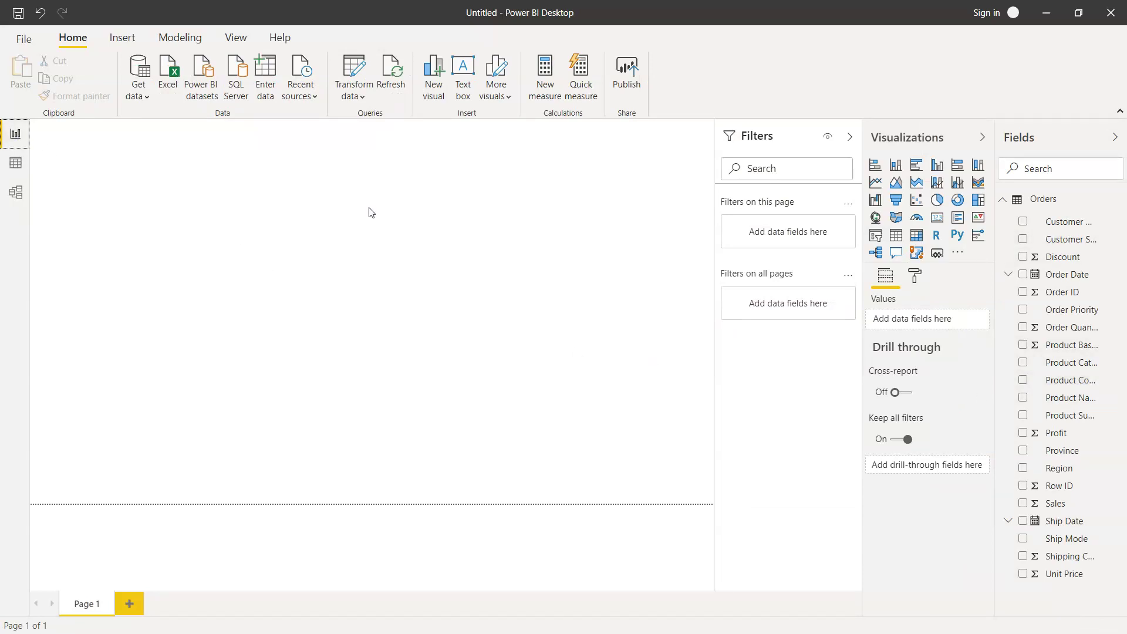
Start Save As and browse to the Desktop > YT > Power BI folder.
click(28, 41)
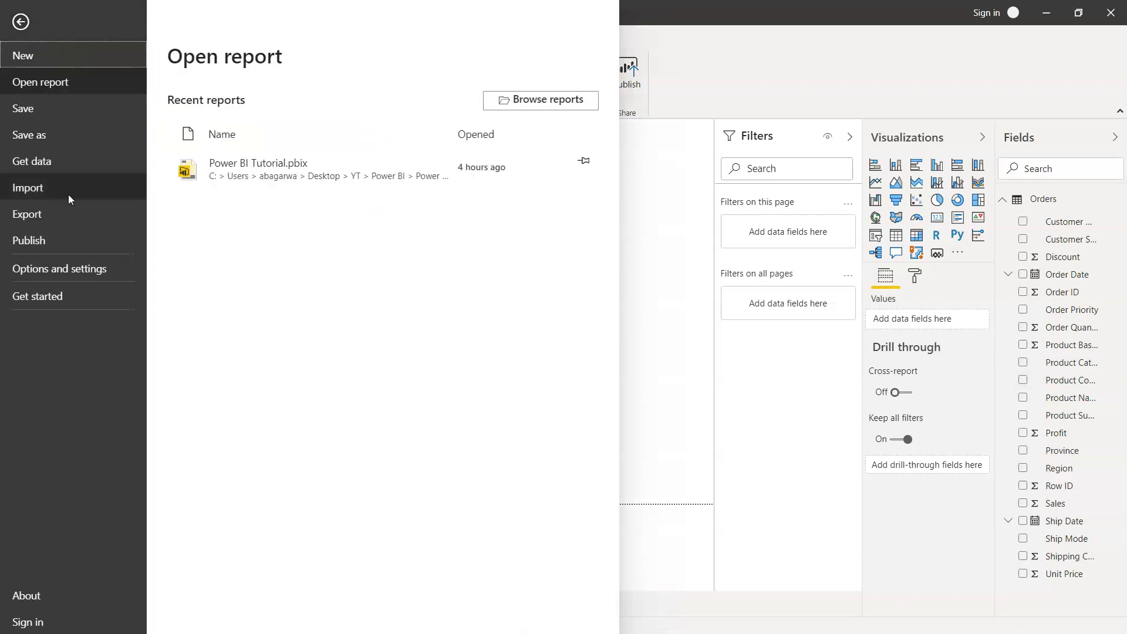
key(Escape)
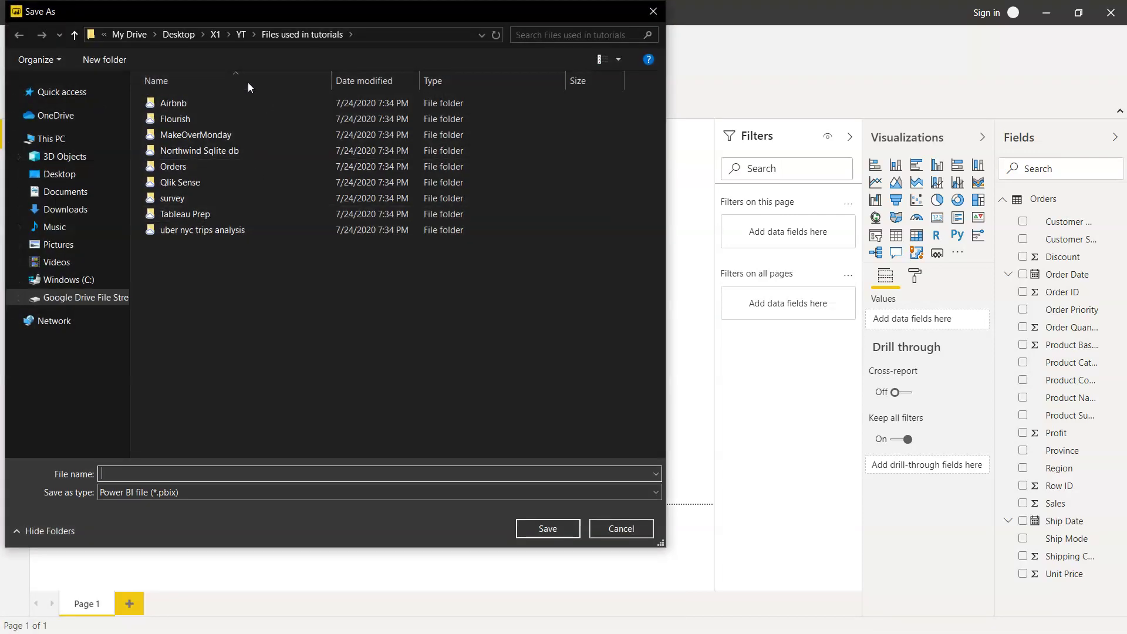
click(69, 175)
key(Tab)
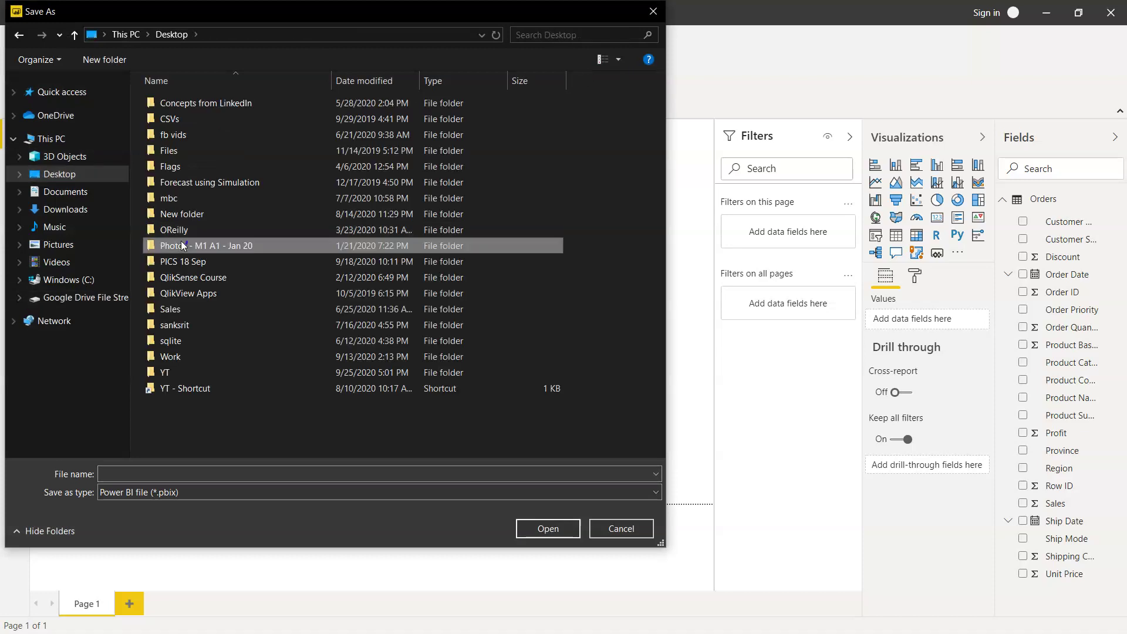
key(y)
key(Return)
key(Down)
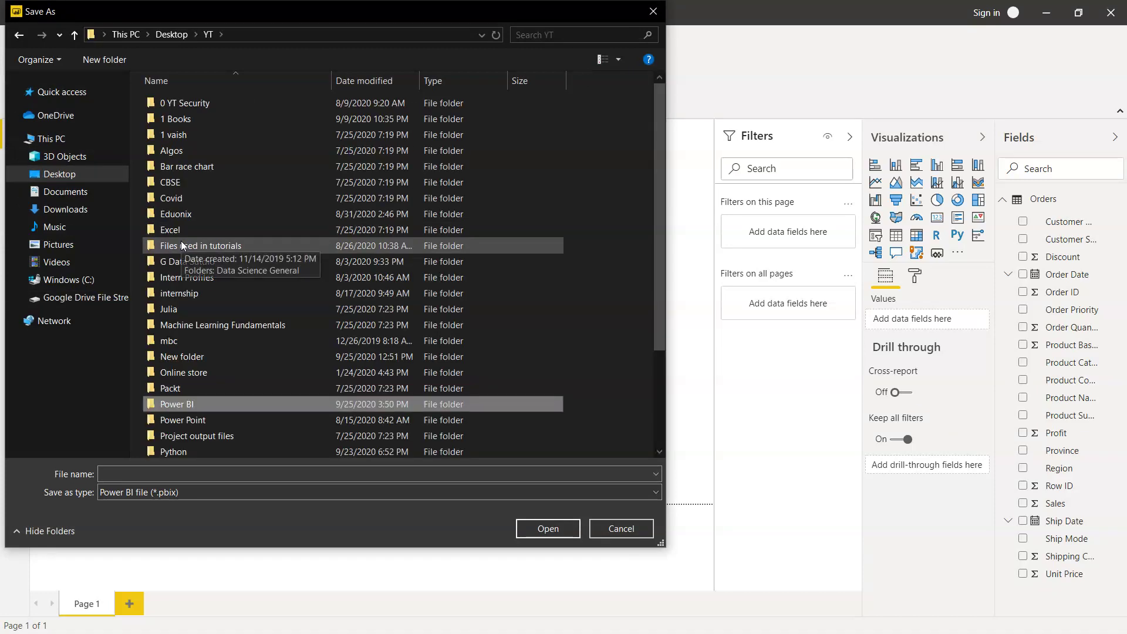
key(Return)
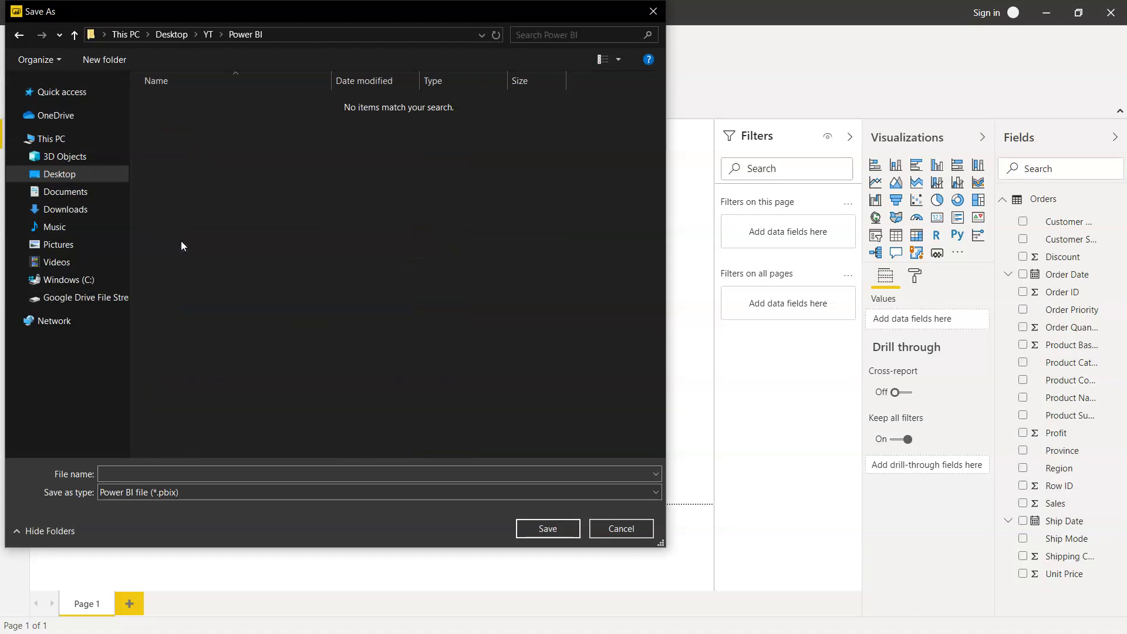
Create a 'youtube' folder there and save the report in it as 'tutorial'.
click(125, 64)
text(youtube)
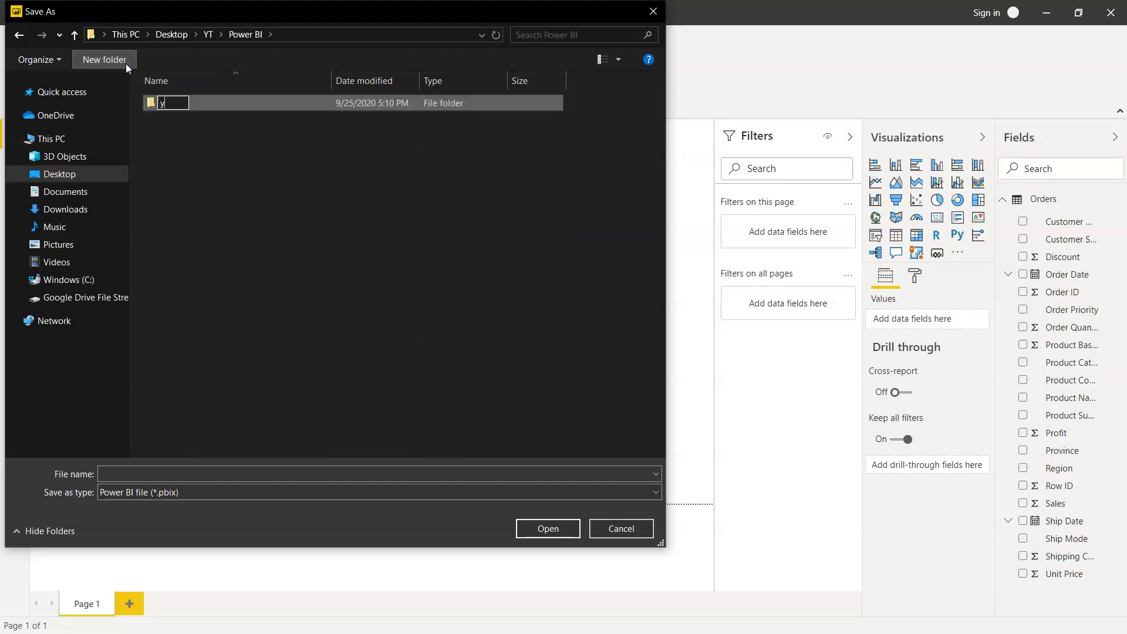
key(Return)
key(Return)
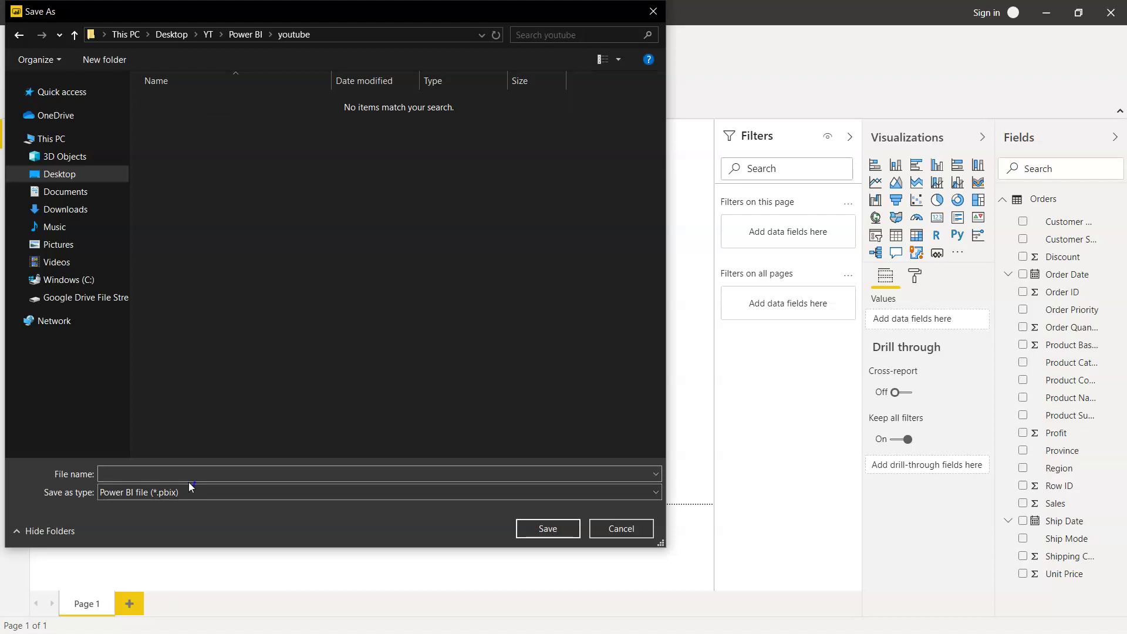
click(207, 474)
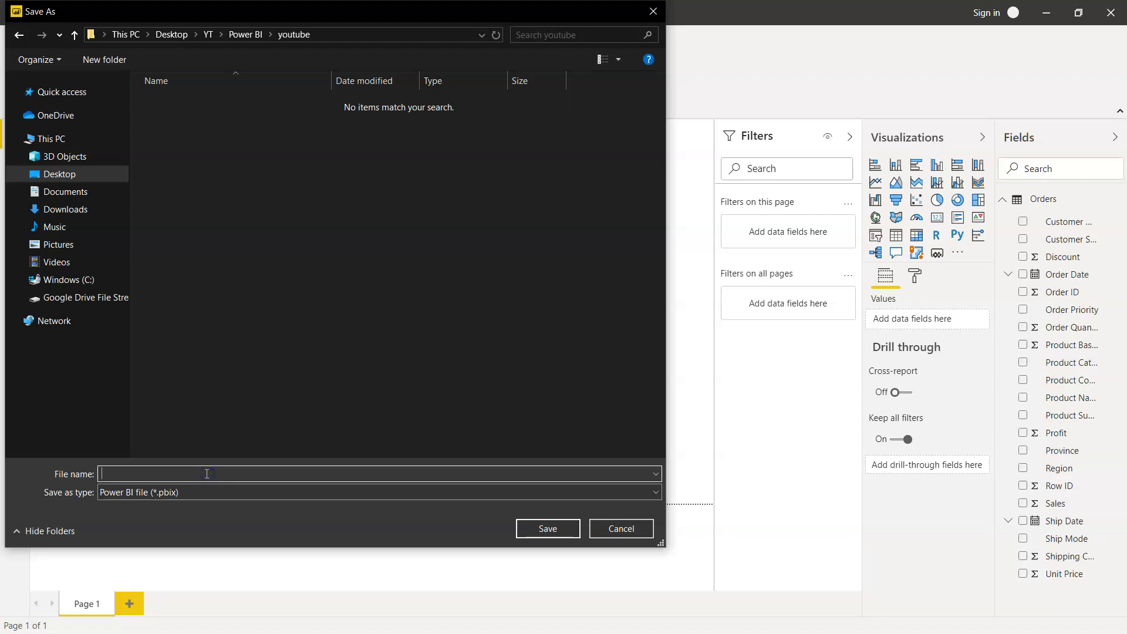
text(tutorial)
key(Return)
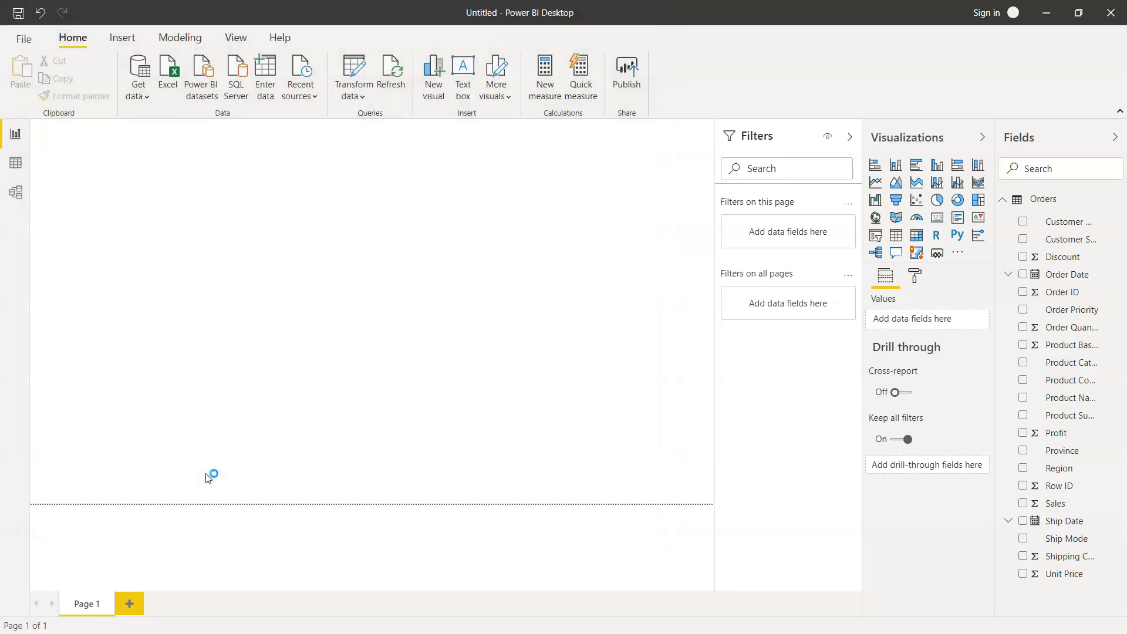